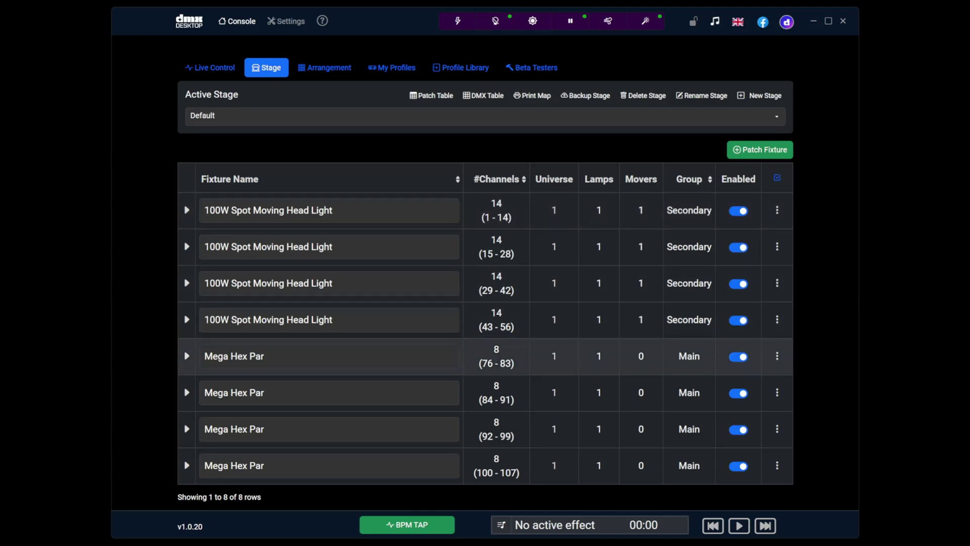
Start a fixture patch with the ADJ - UB 9H profile, the Alternate group and the 18 Channels mode.
left_click(745, 158)
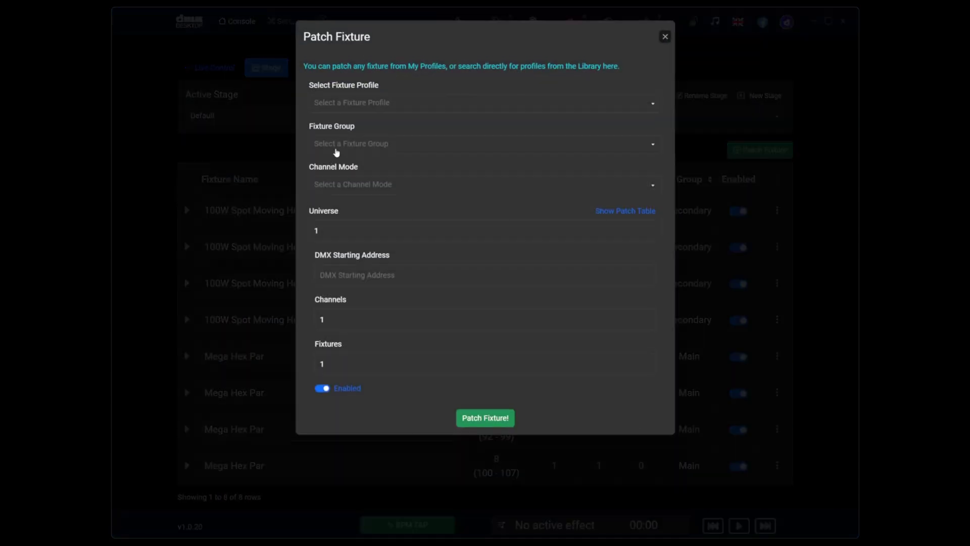
left_click(352, 107)
left_click(346, 202)
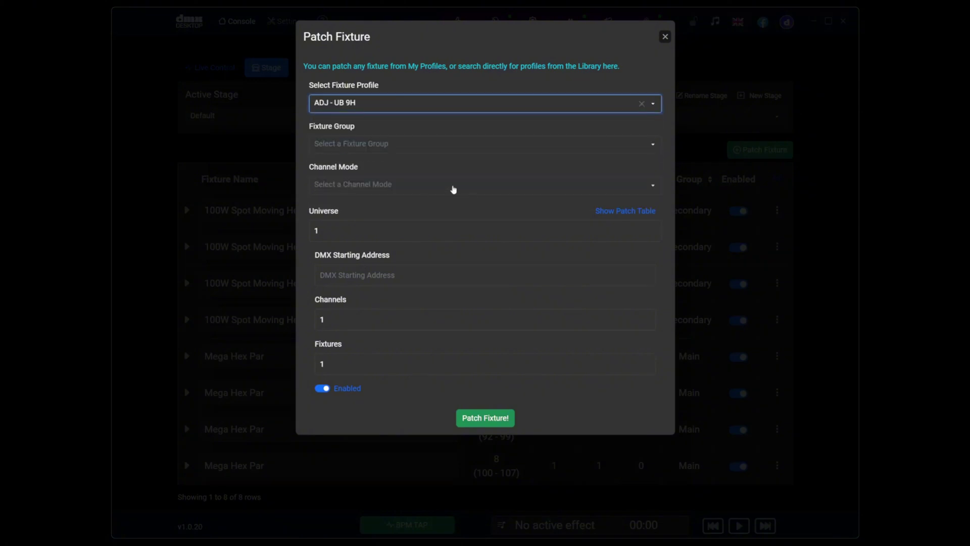
left_click(353, 148)
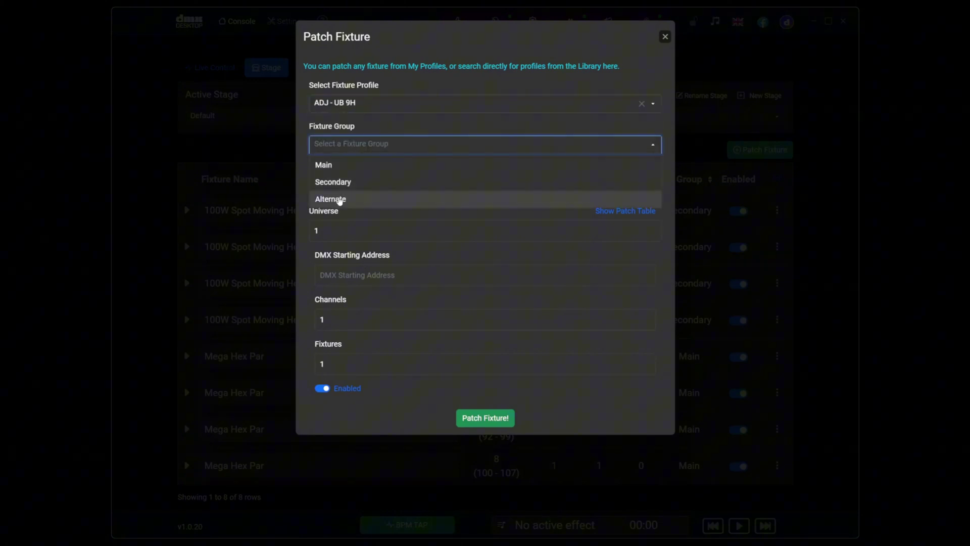
left_click(338, 199)
left_click(355, 187)
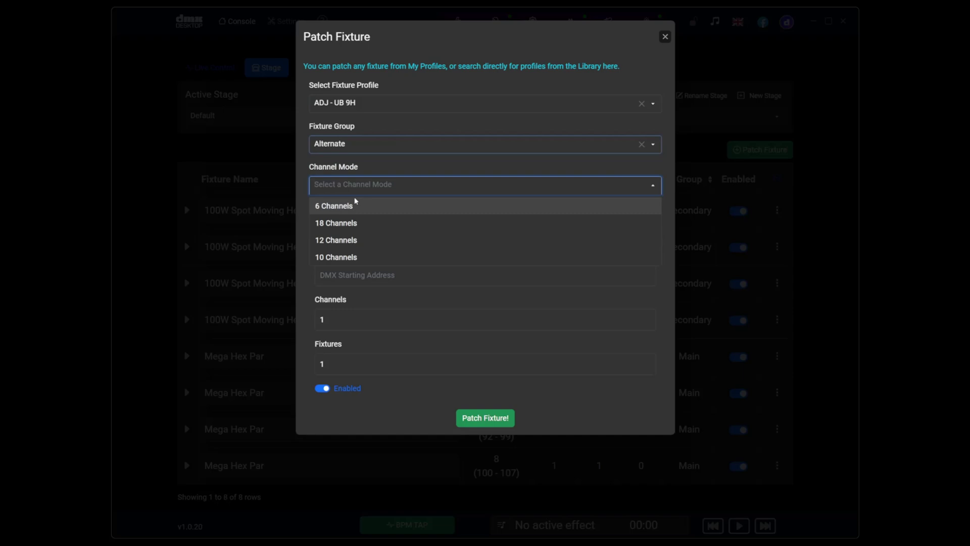
left_click(336, 223)
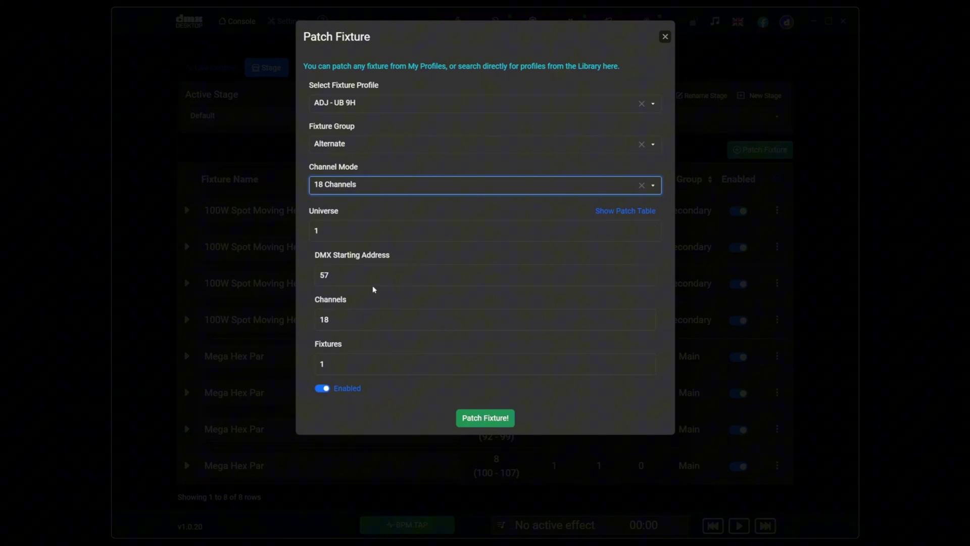
Set the DMX starting address to 256 and the fixture quantity to 2, and patch the UB 9H fixtures.
key("Tab")
type("256")
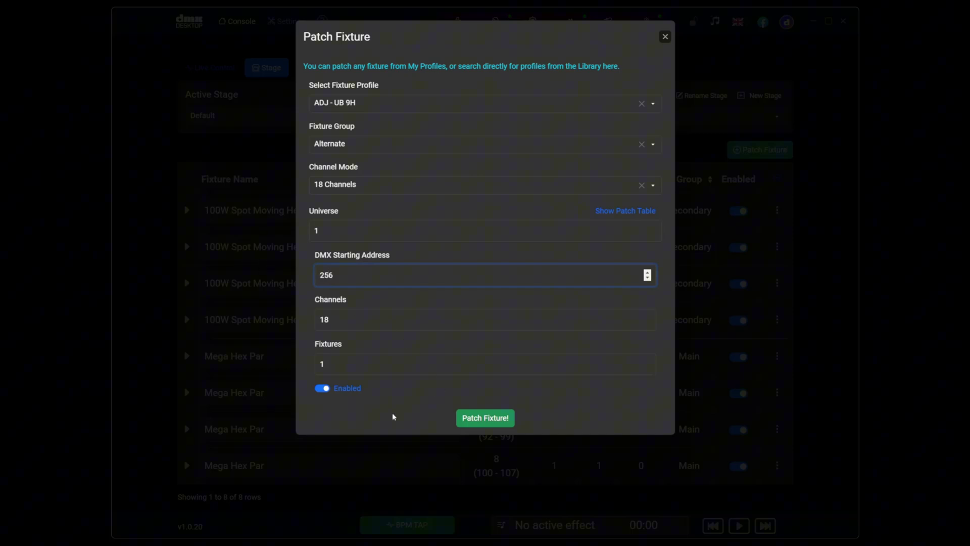
left_click(394, 416)
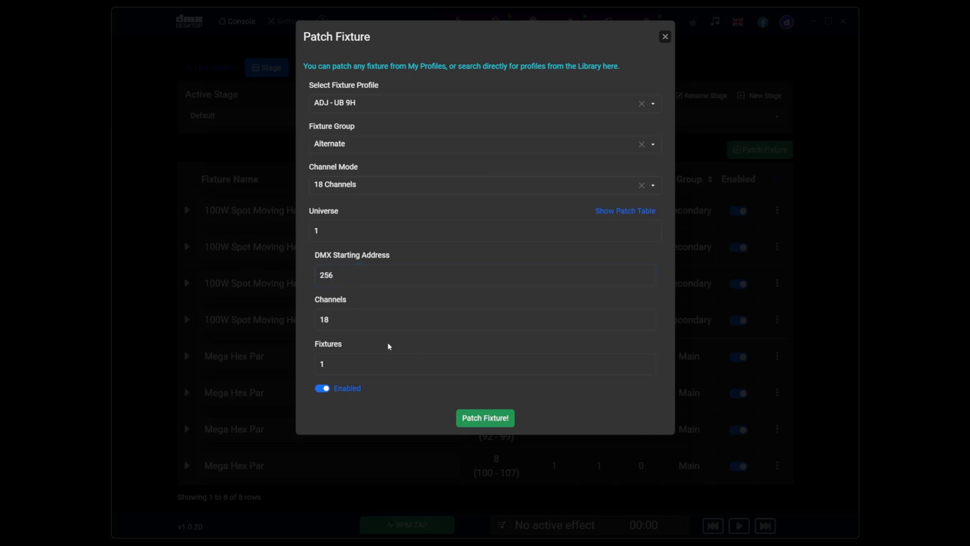
left_click(647, 360)
left_click(499, 417)
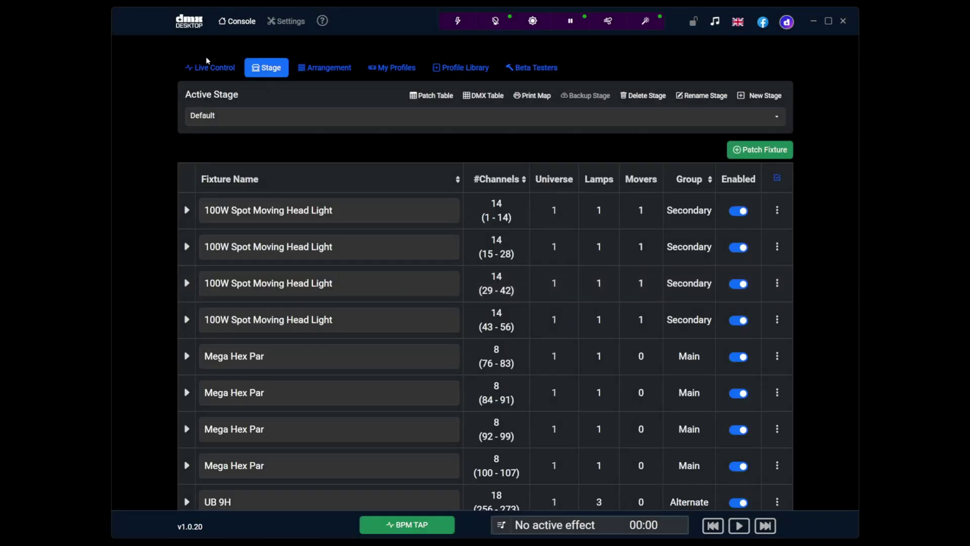
Look over the Beam Effects options in live control and review the stage's fixture list.
left_click(213, 74)
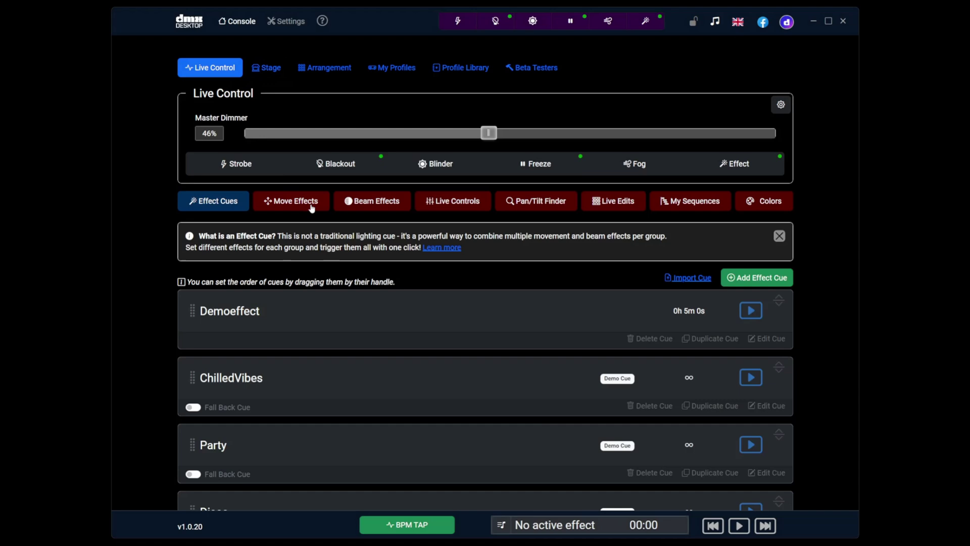
left_click(364, 201)
scroll(428, 382, "down", 1)
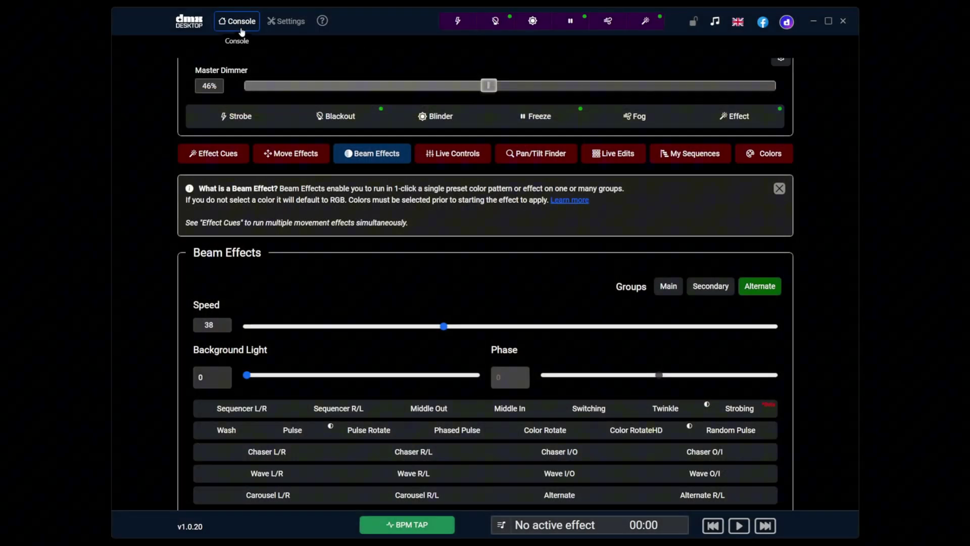
left_click(242, 29)
left_click(270, 74)
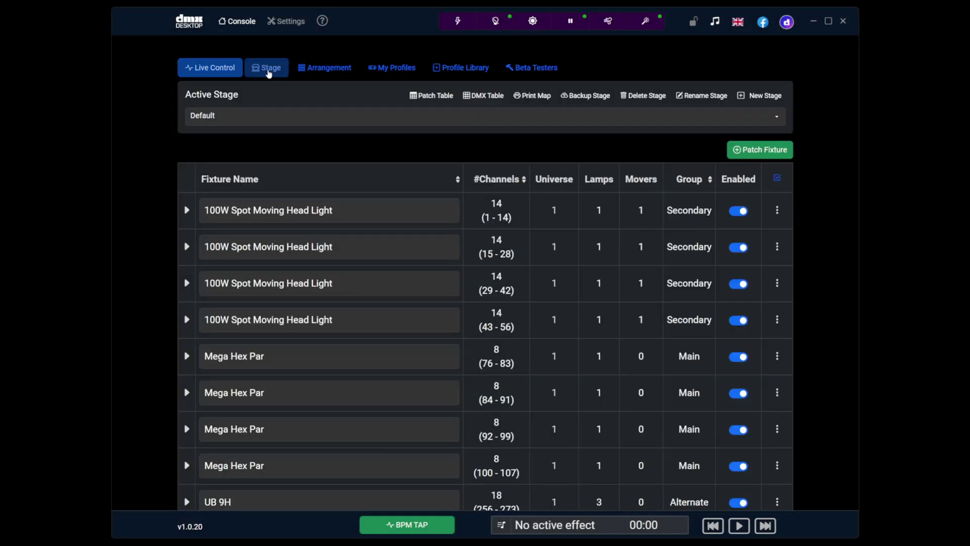
scroll(363, 278, "down", 2)
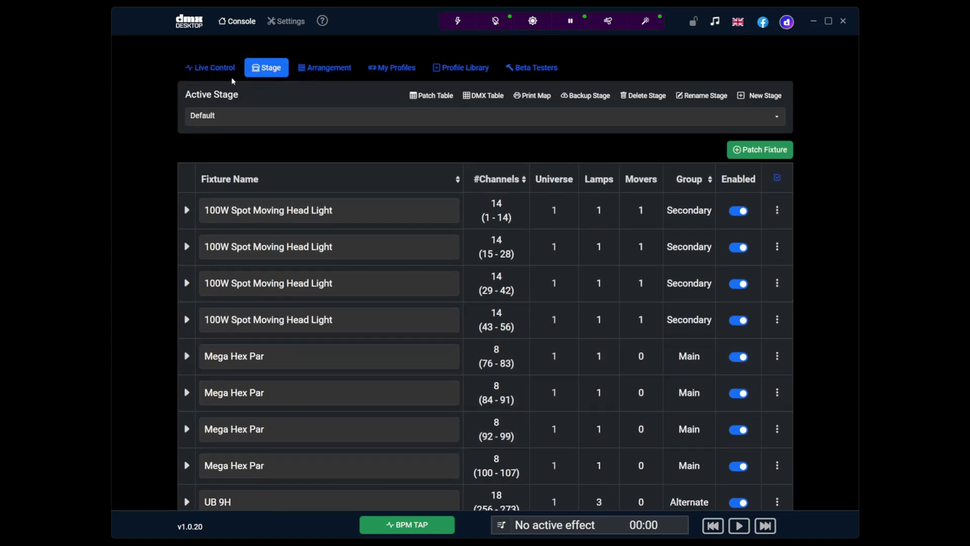
Run the Sequencer L/R beam effect on the Alternate group as a test and stop it.
left_click(217, 71)
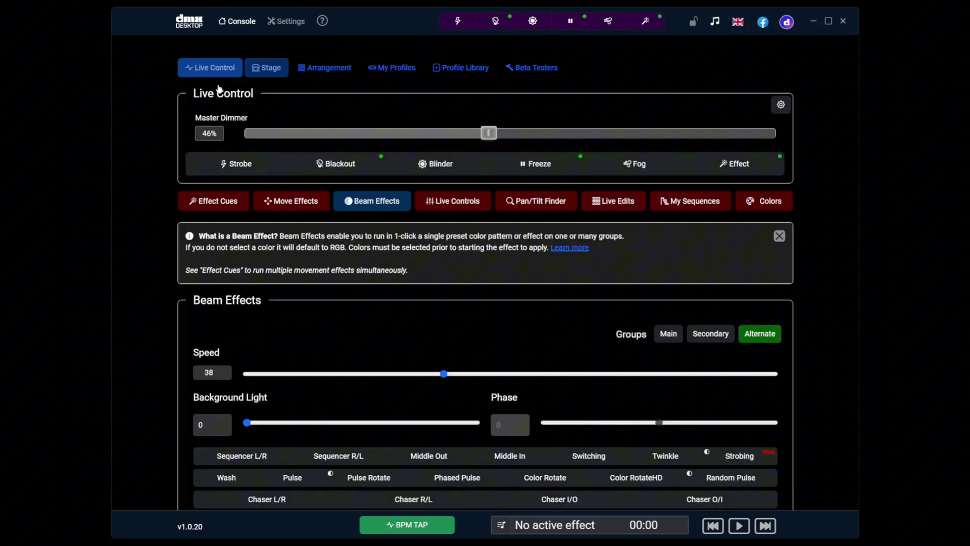
scroll(359, 404, "down", 2)
left_click(260, 365)
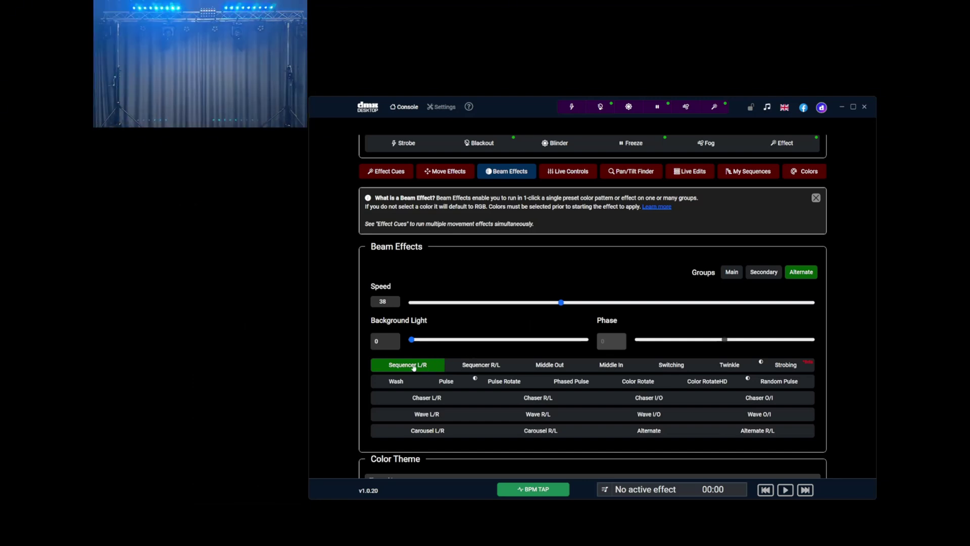
left_click(413, 367)
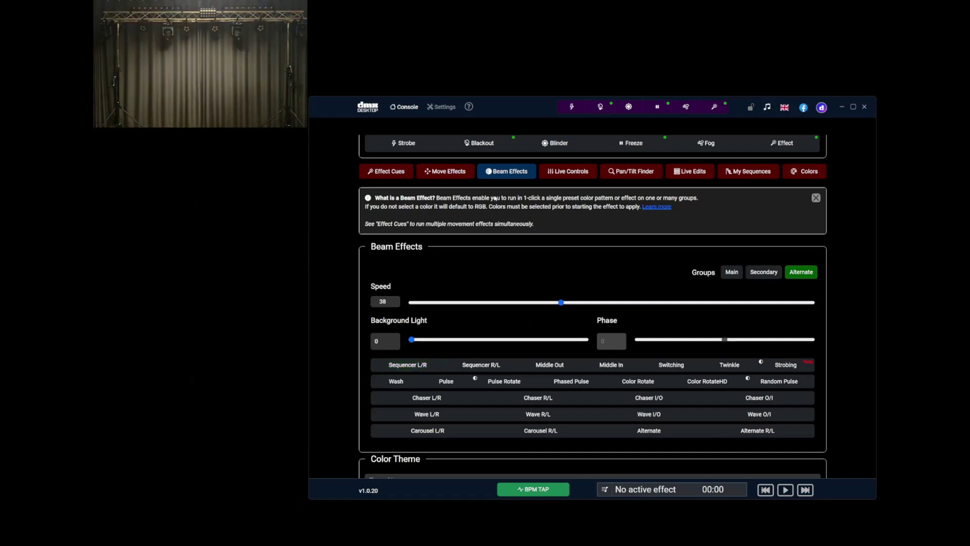
Set the pixel layout of the first UB 9H fixture on the stage to linear Left to Right and save it.
scroll(415, 235, "up", 2)
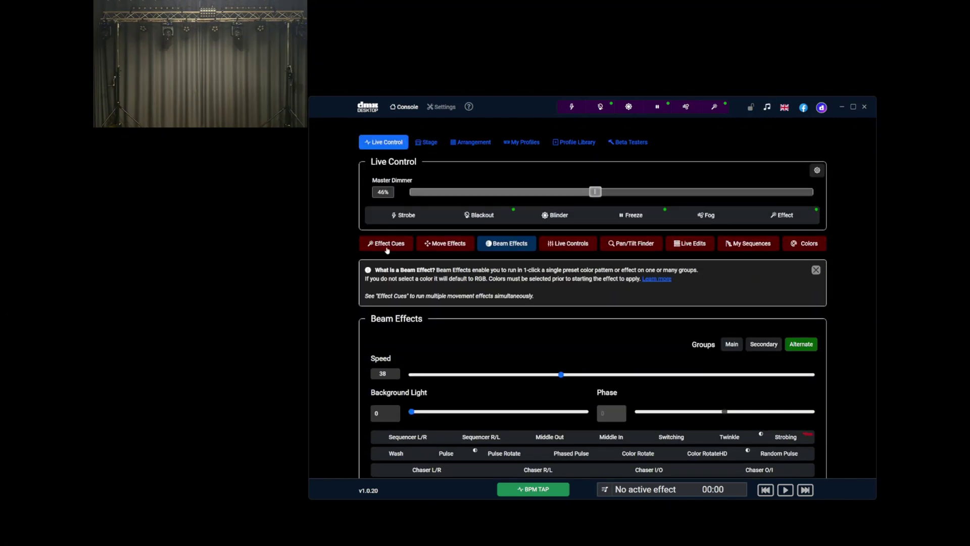
left_click(419, 144)
scroll(412, 433, "down", 2)
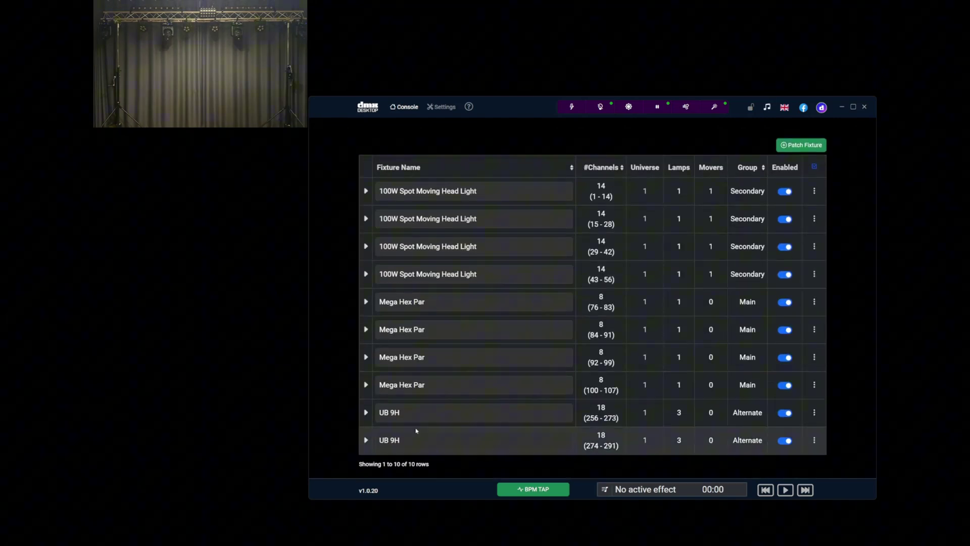
left_click(815, 413)
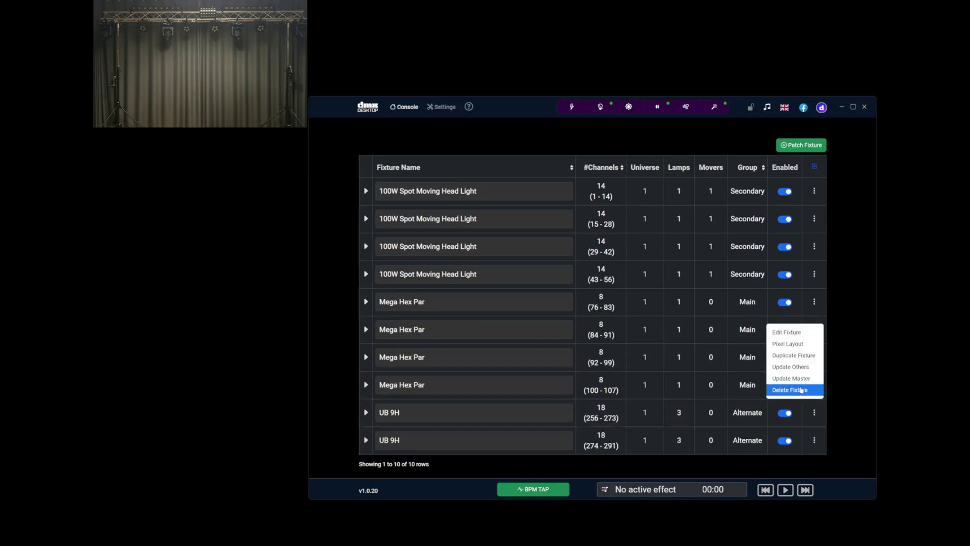
left_click(787, 344)
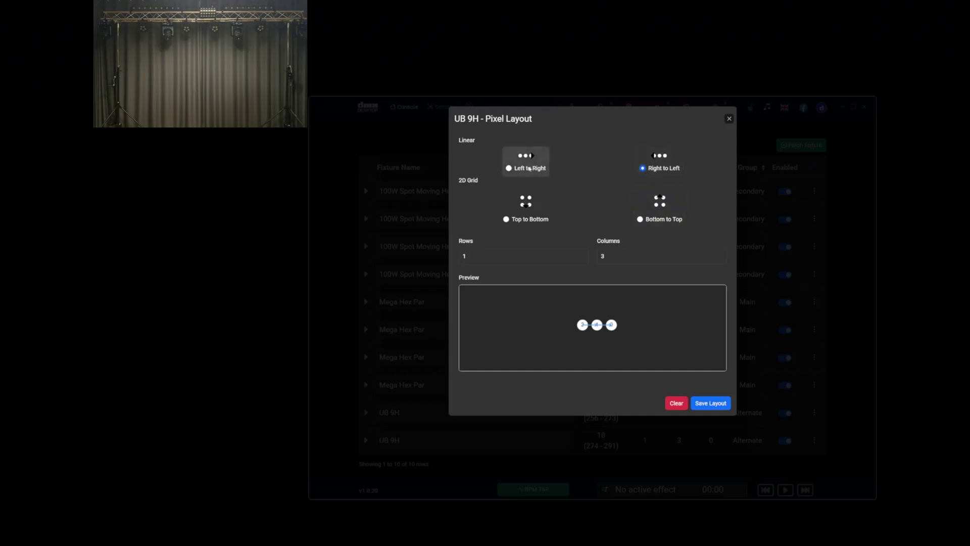
left_click(529, 170)
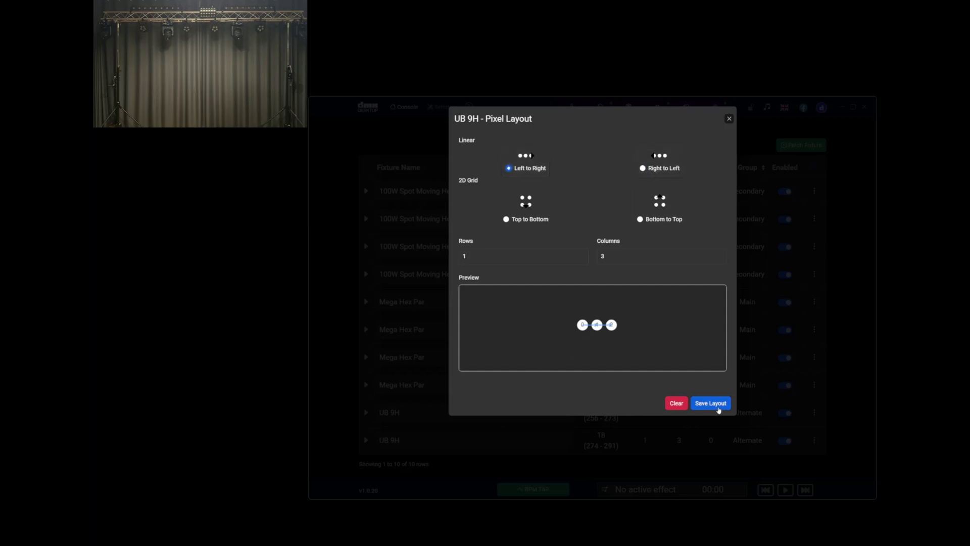
left_click(718, 407)
Set the pixel layout of the second UB 9H fixture to linear Right to Left and save it.
left_click(814, 440)
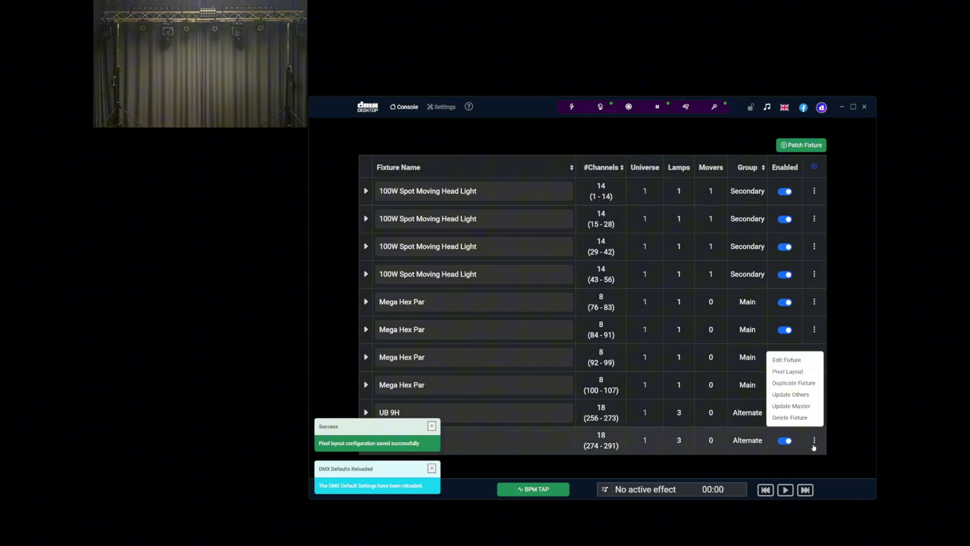
left_click(788, 371)
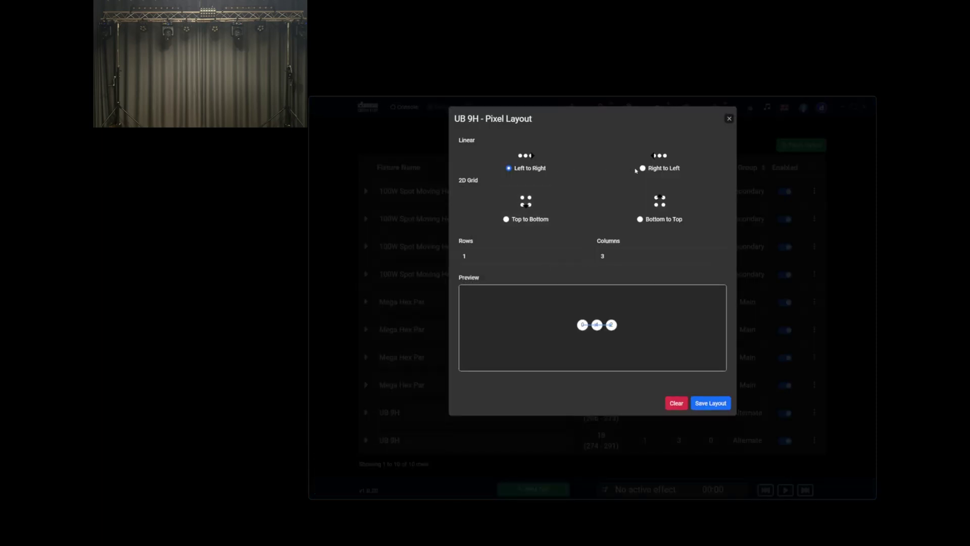
left_click(644, 168)
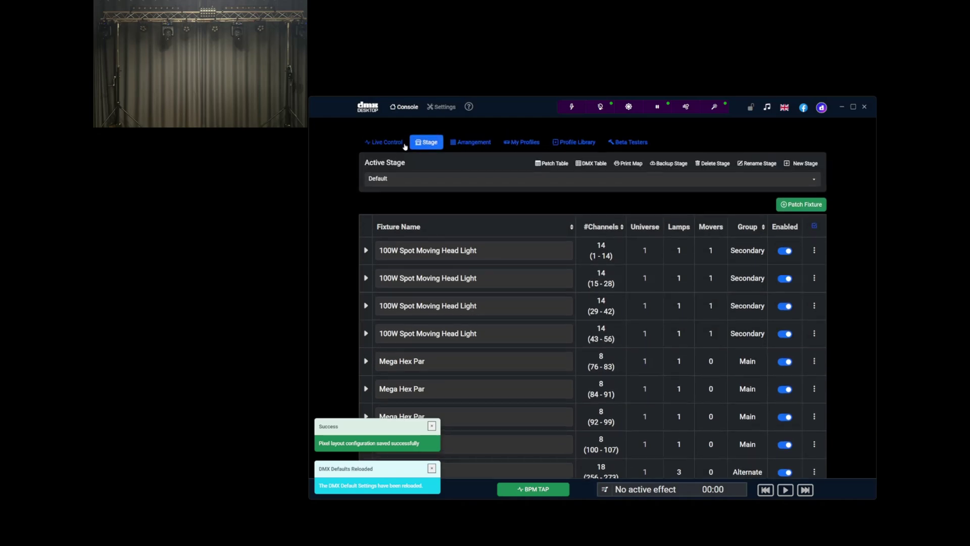
Preview the Carousel L/R and Alternate beam effects on the Alternate group, and stop the running effect.
left_click(387, 143)
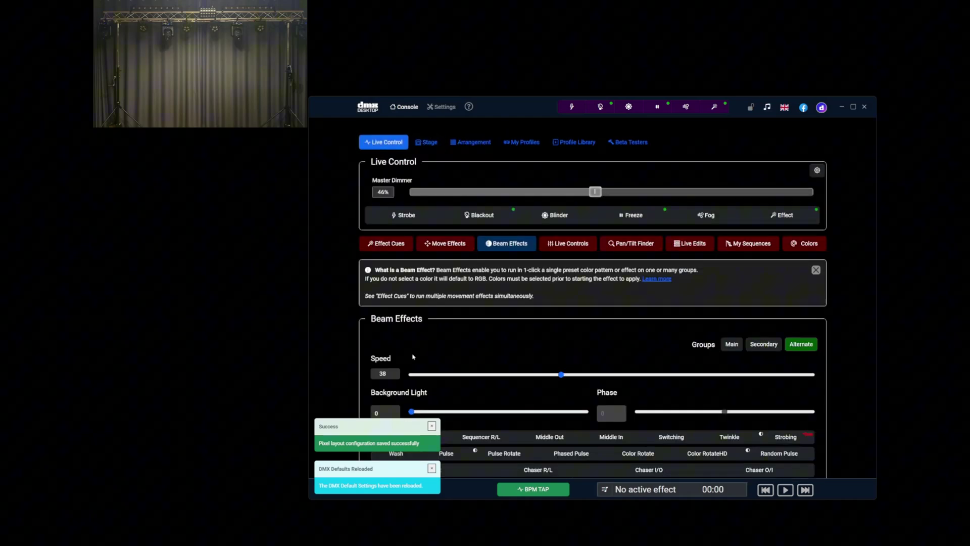
scroll(443, 341, "down", 4)
scroll(444, 303, "up", 4)
left_click(384, 245)
left_click(506, 243)
scroll(506, 303, "down", 3)
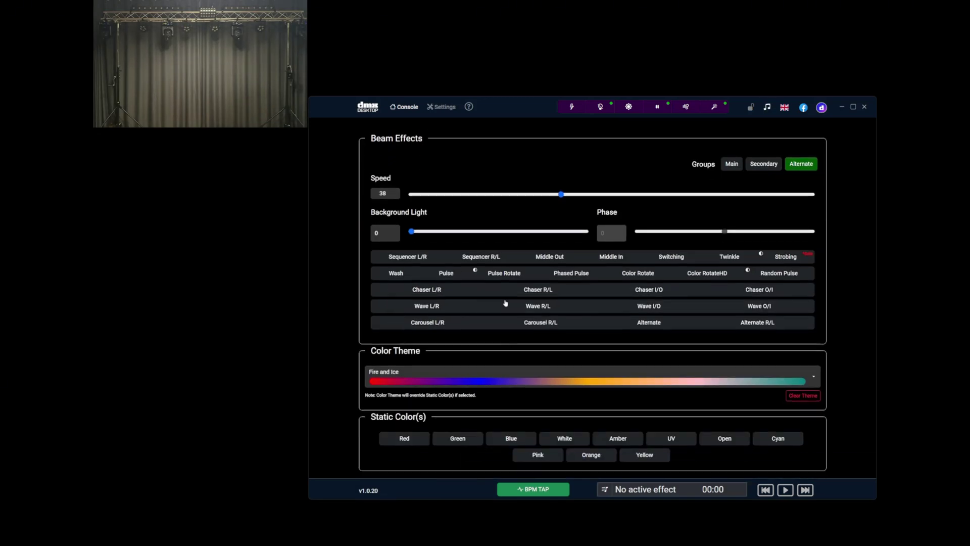
left_click(429, 326)
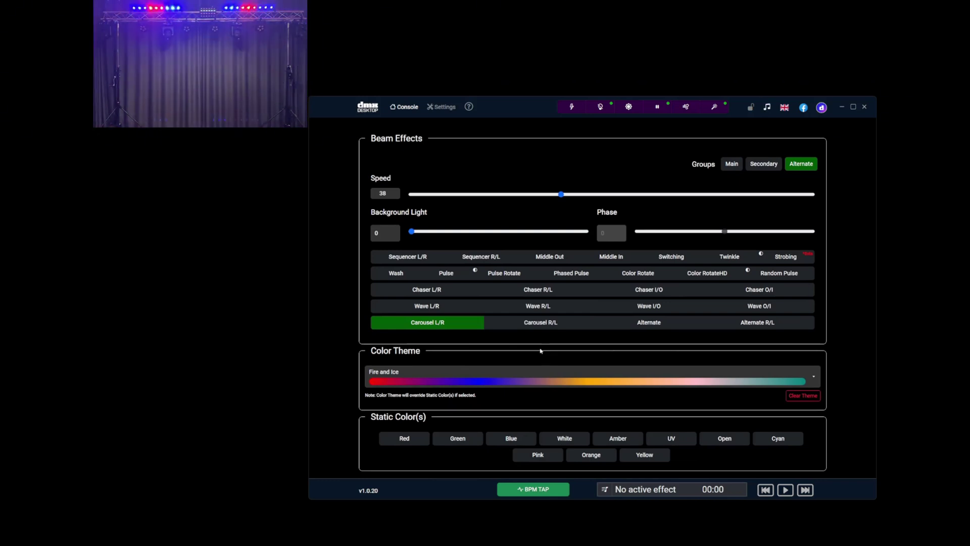
left_click(652, 325)
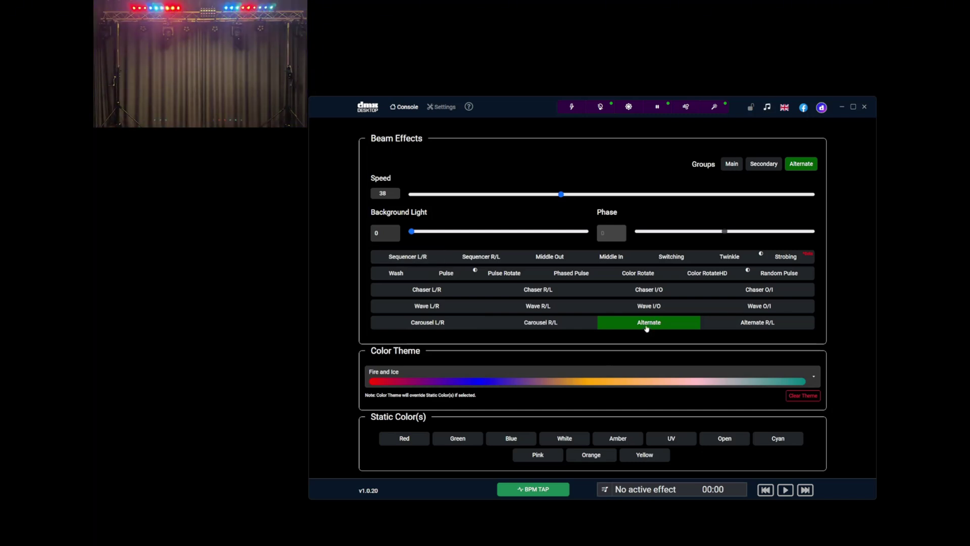
scroll(495, 290, "up", 4)
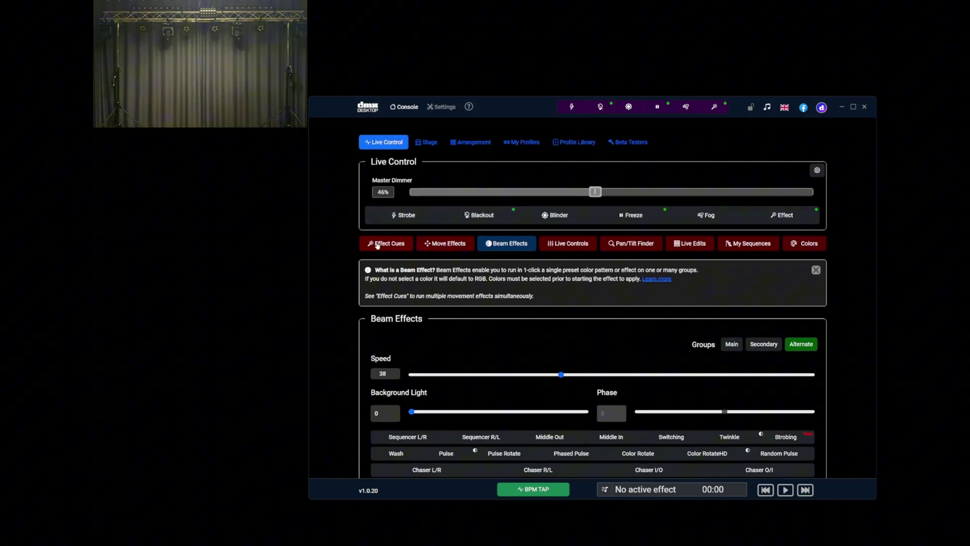
Return to the stage and clear the saved UB 9H pixel layout configuration.
left_click(377, 244)
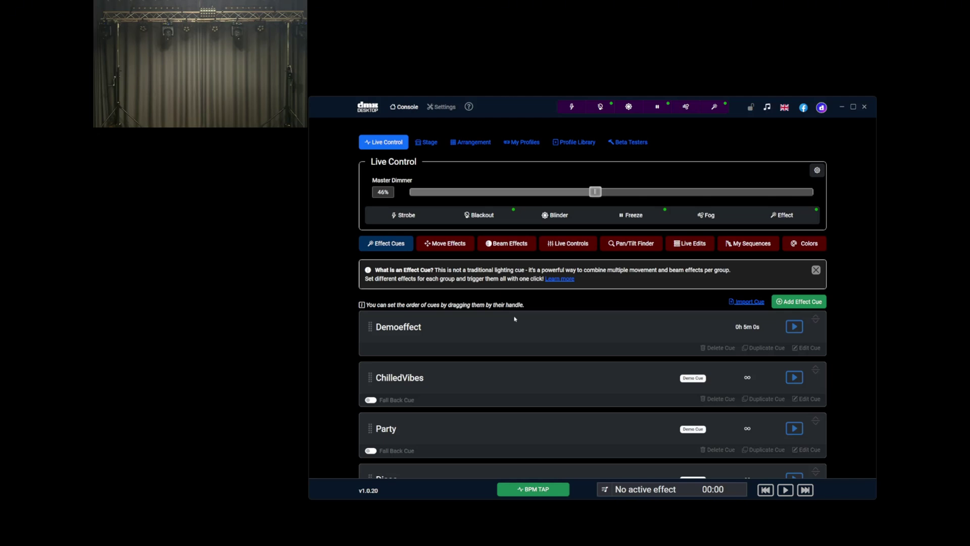
left_click(427, 144)
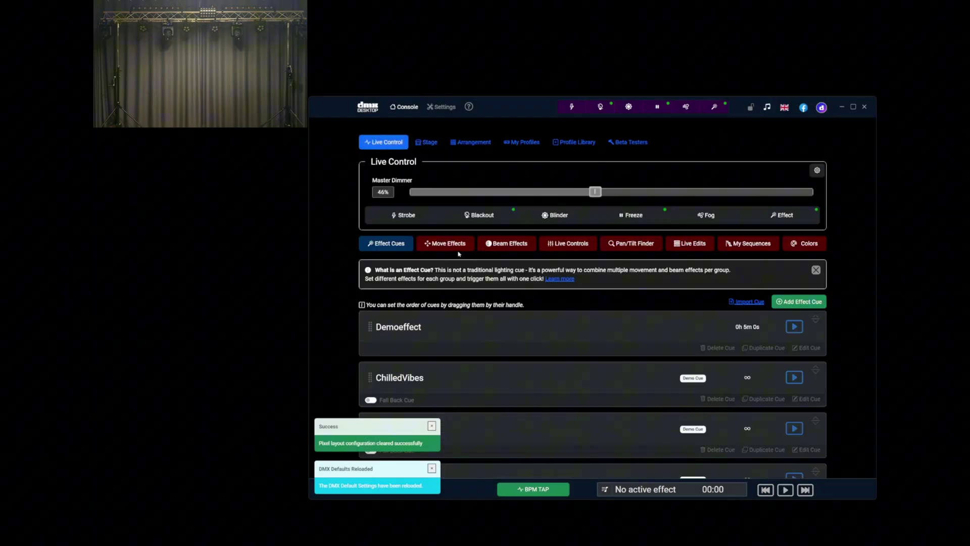
Preview the Carousel L/R beam effect on the Alternate group with the pixel layout cleared, and stop it.
left_click(507, 243)
scroll(454, 283, "down", 4)
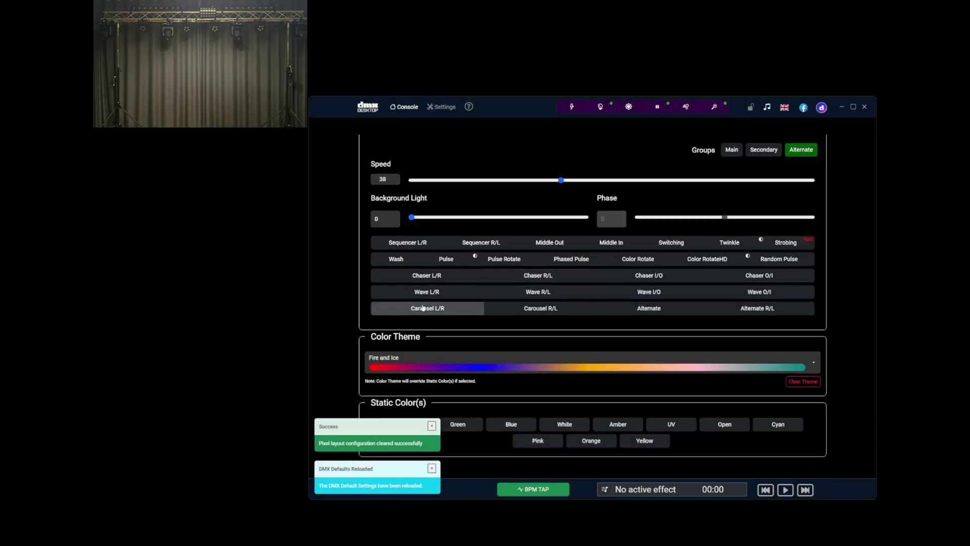
left_click(423, 307)
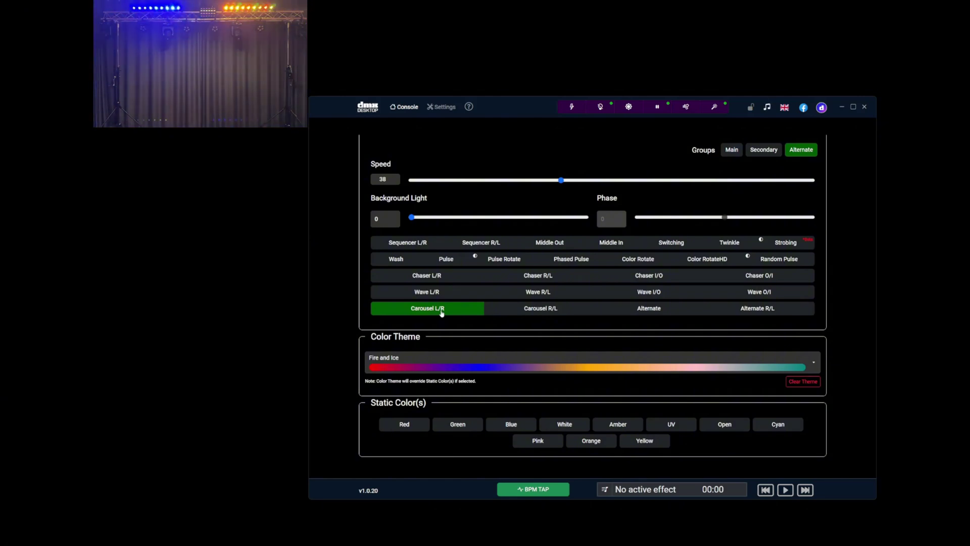
scroll(410, 145, "up", 4)
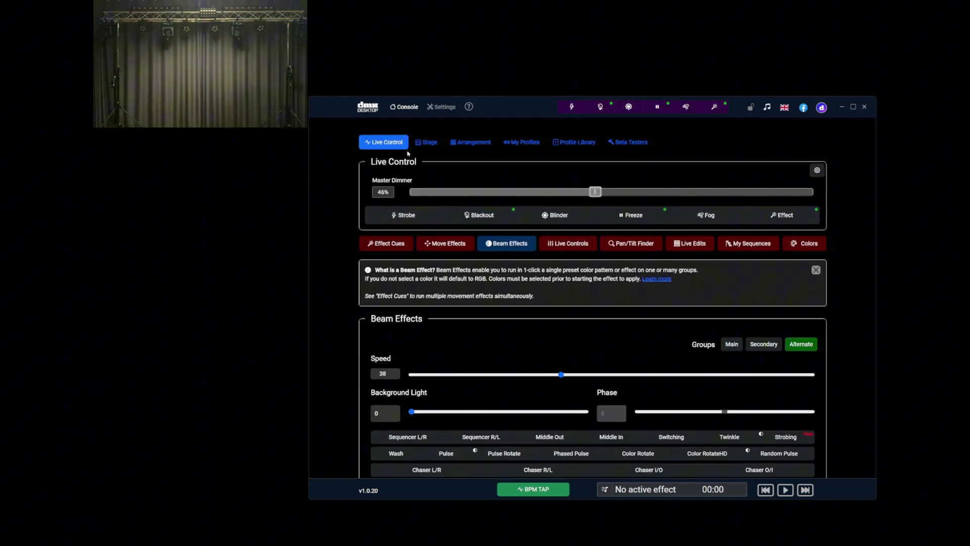
Return to the stage, start patching a new fixture, search for "matrix" profiles and select BeamZ - Matrix55.
left_click(427, 141)
scroll(394, 410, "down", 2)
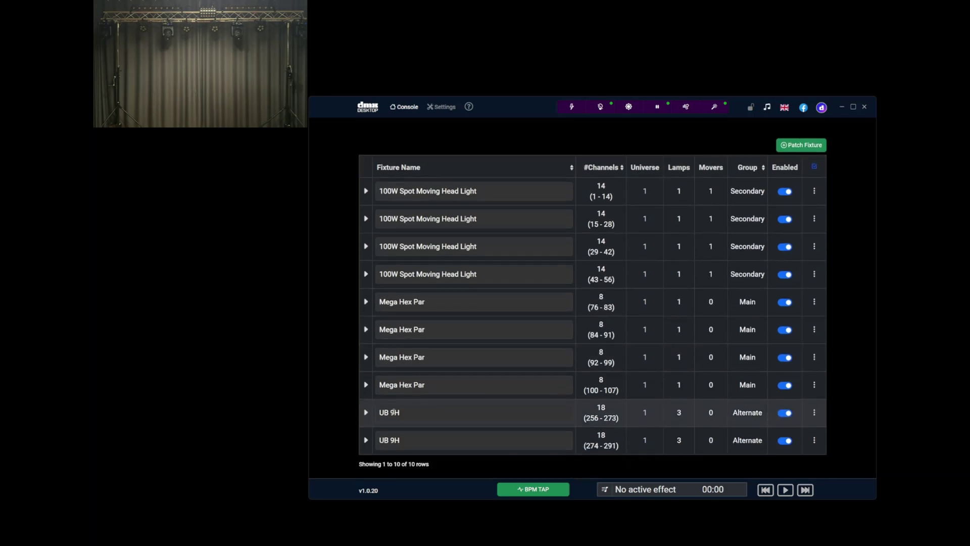
scroll(394, 410, "up", 2)
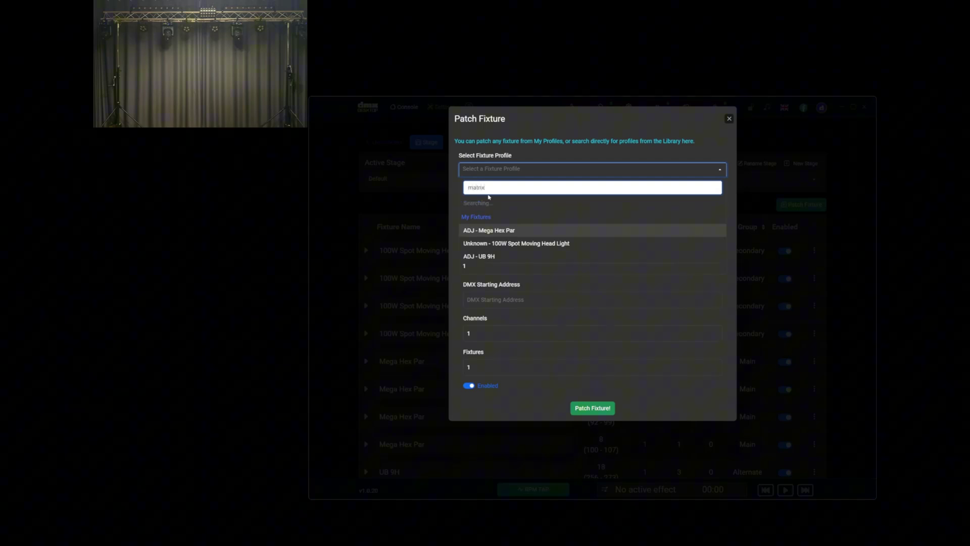
type("x")
scroll(500, 212, "down", 1)
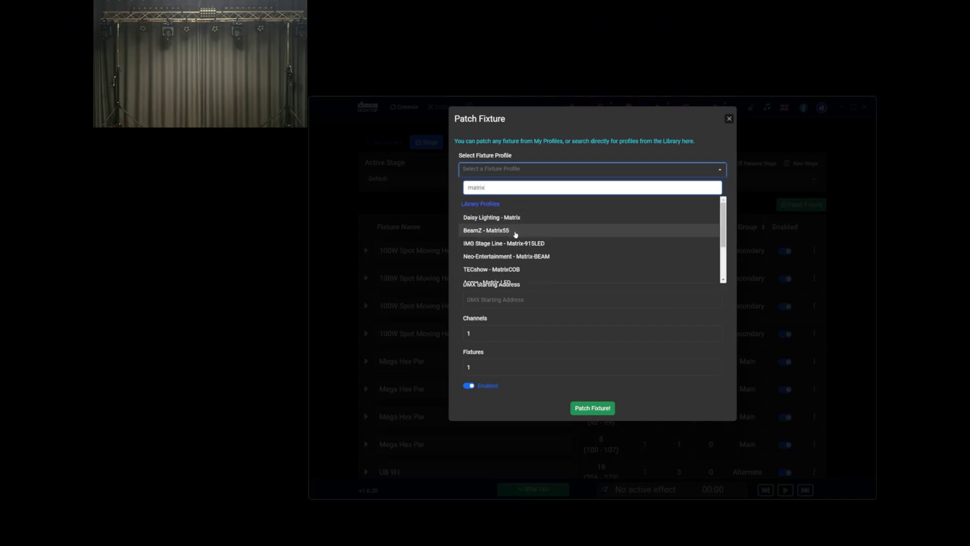
scroll(516, 234, "down", 2)
scroll(518, 238, "down", 1)
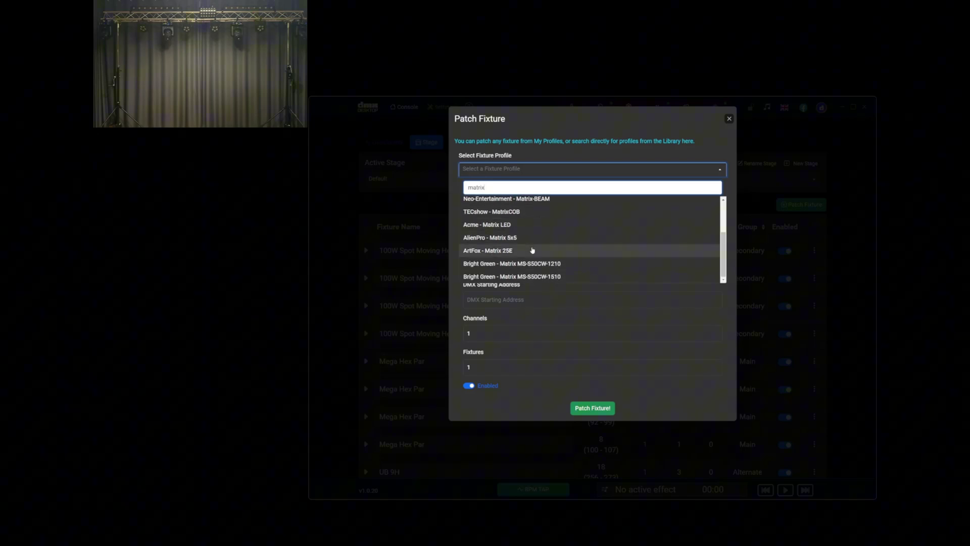
scroll(531, 251, "up", 3)
left_click(484, 215)
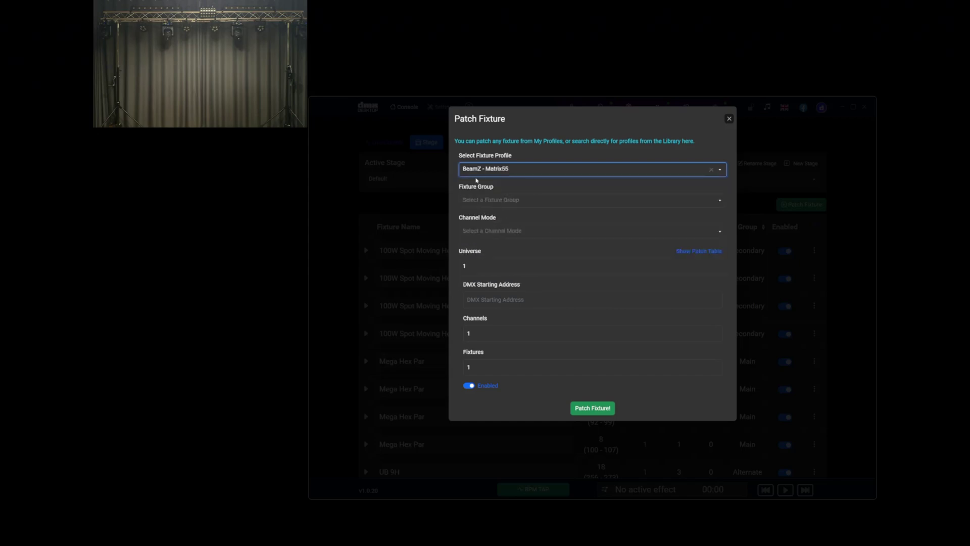
Assign the Matrix55 to the Main group, choose its 116-channel mode, and patch it into the stage.
left_click(499, 203)
left_click(485, 217)
left_click(480, 201)
left_click(486, 216)
left_click(488, 231)
left_click(477, 260)
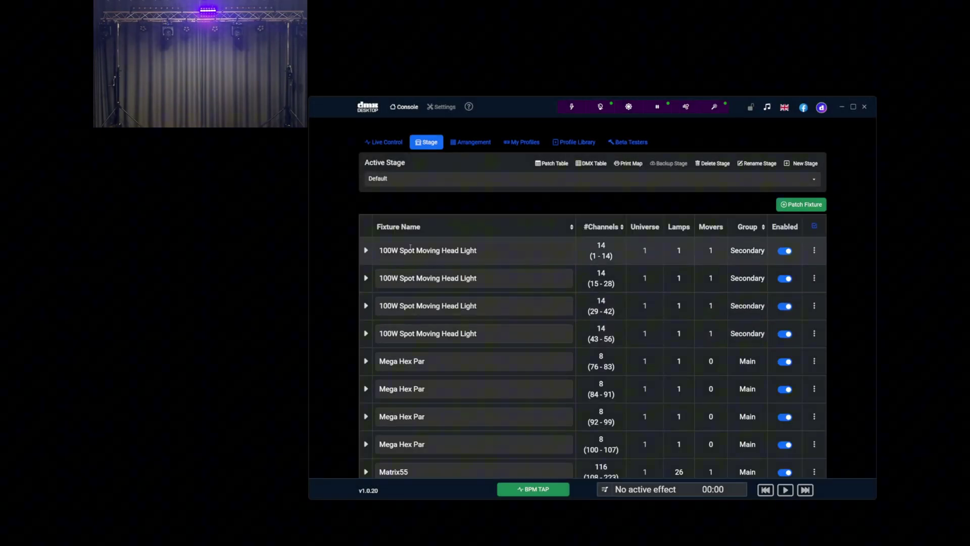
Open the Matrix55's pixel layout and set it to a Top to Bottom 2D grid with 4 rows.
scroll(497, 362, "down", 2)
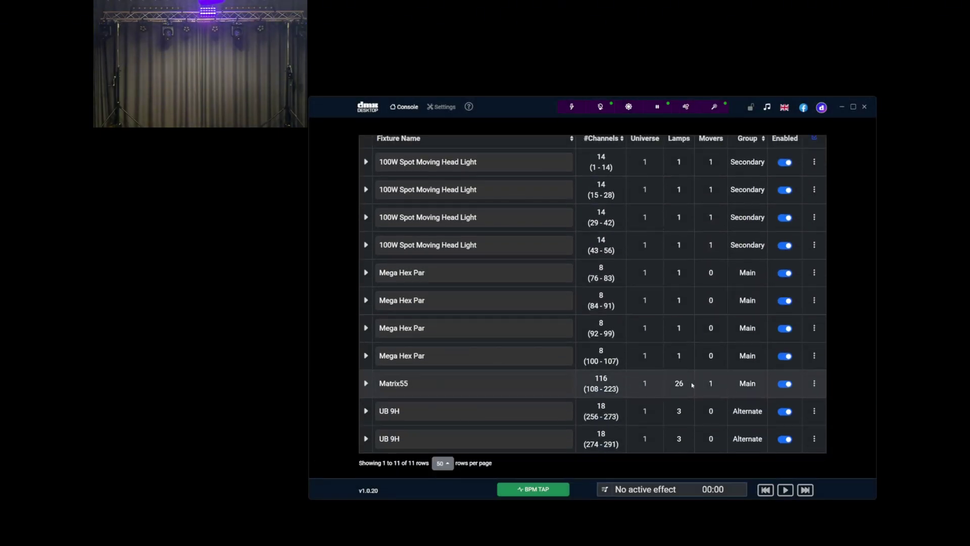
left_click(814, 383)
left_click(787, 418)
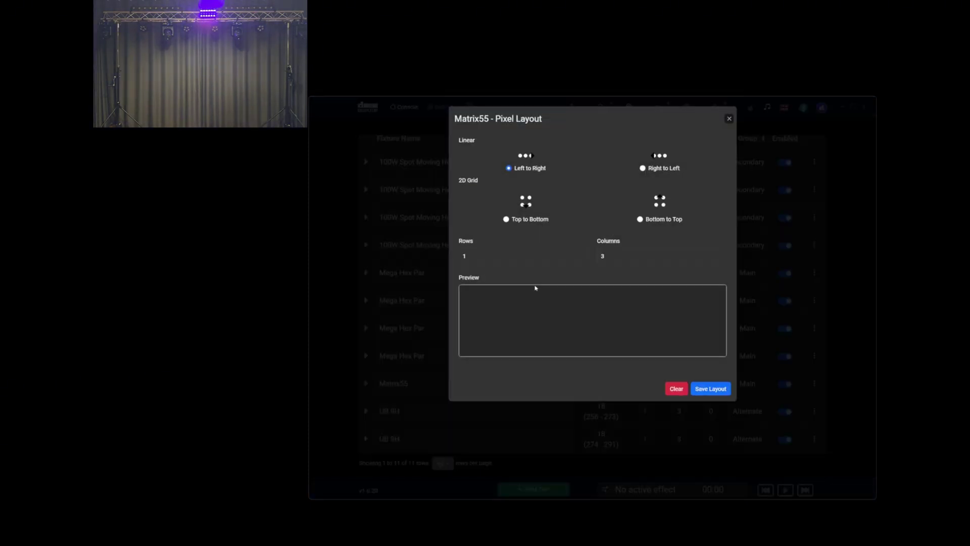
left_click(501, 218)
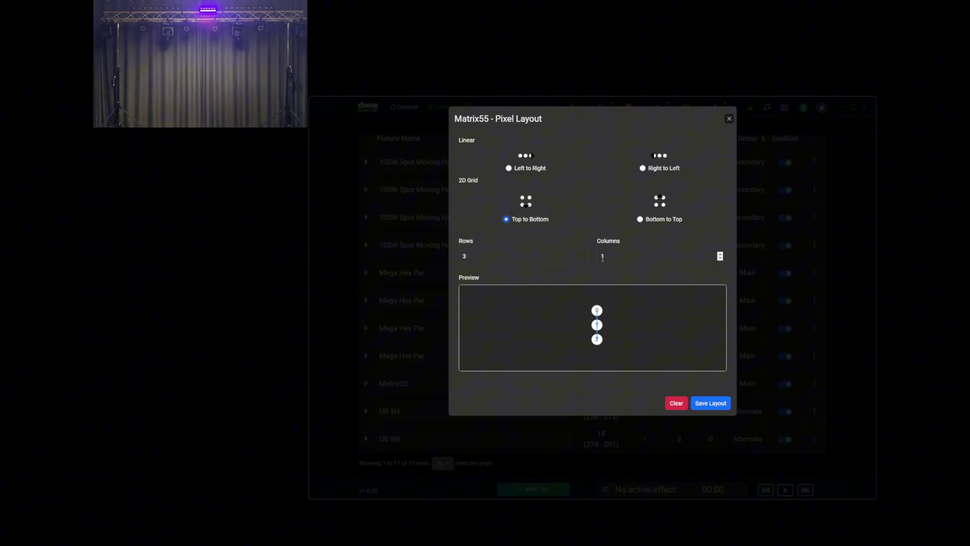
left_click(582, 254)
left_click(721, 257)
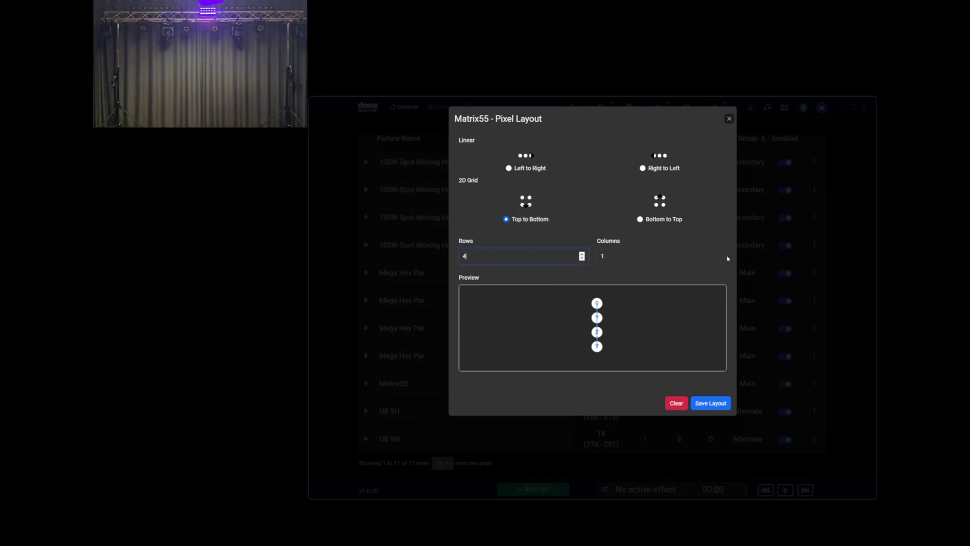